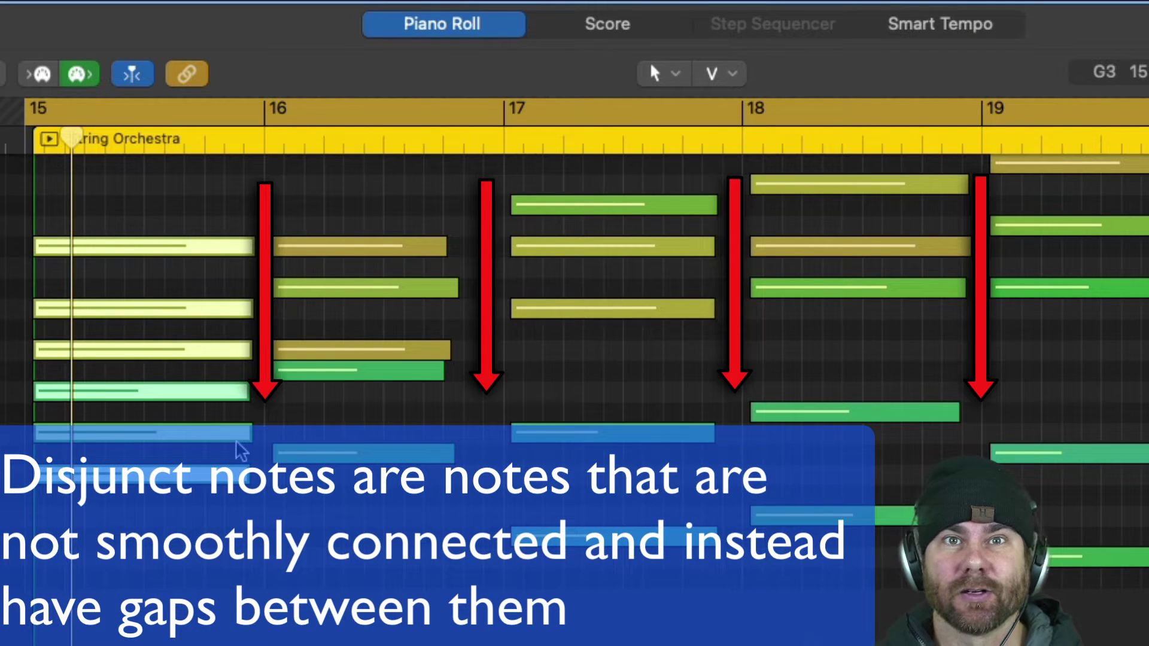
Play the string chords, then zoom in closely on the Cmaj7 chord at mid bar 16
{"action": "key", "text": "space"}
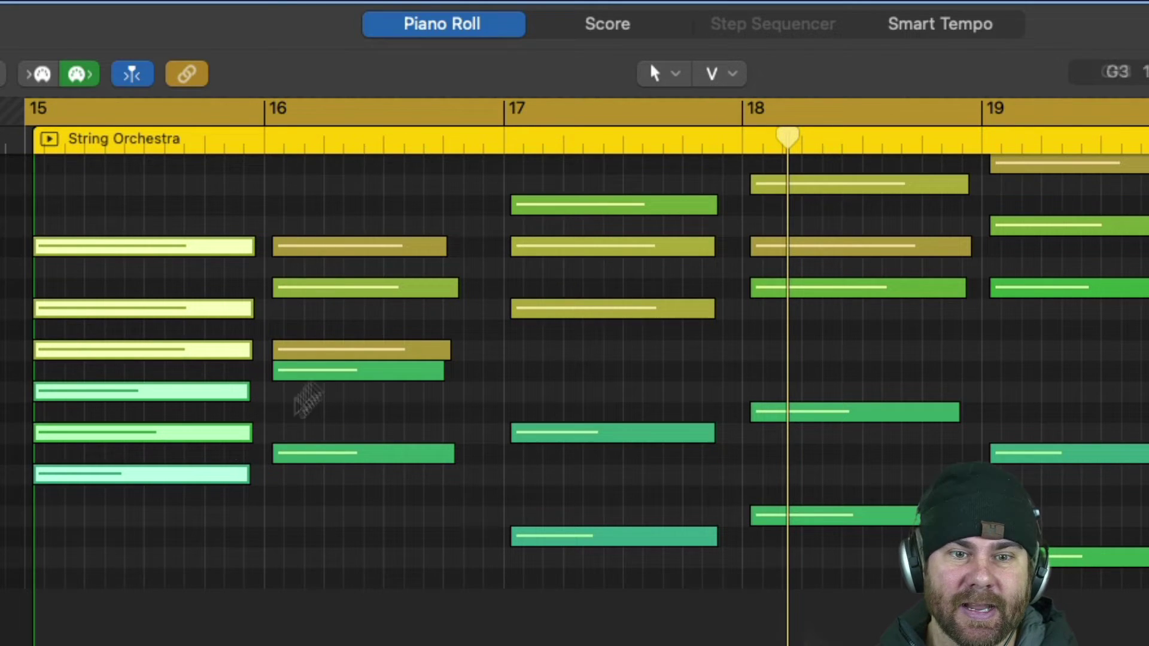
{"action": "left_click", "coordinate": [383, 139]}
{"action": "key", "text": "super+Right"}
{"action": "key", "text": "super+Right"}
{"action": "key", "text": "super+Right"}
{"action": "key", "text": "super+Right"}
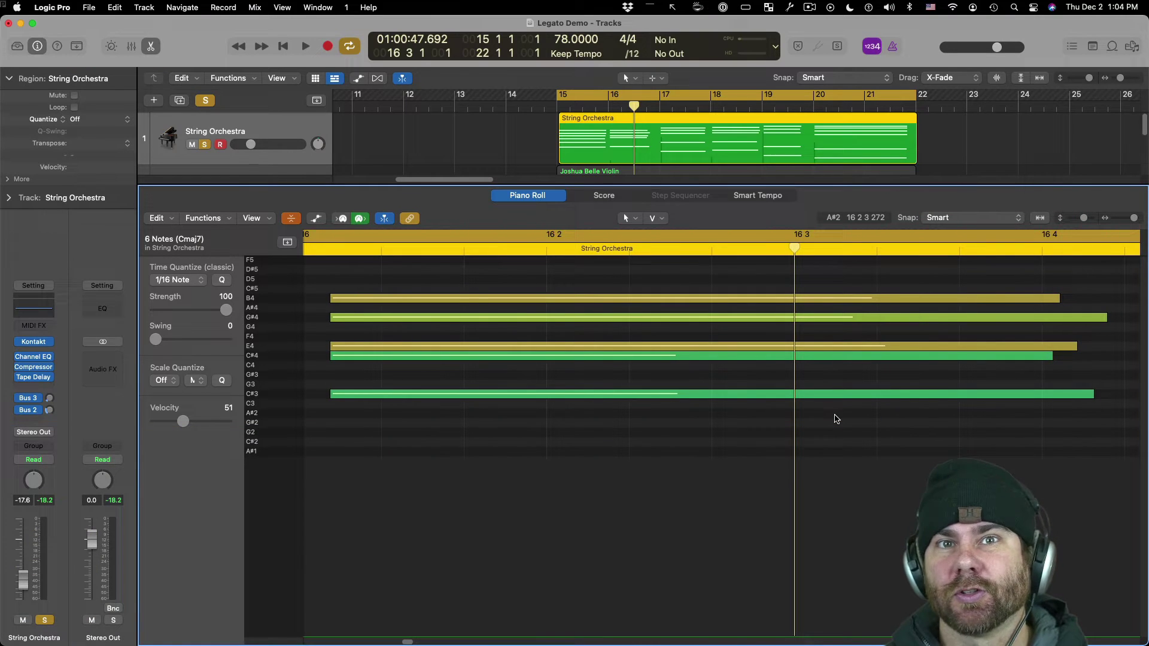
Zoom out to bars 15–17 and select all 32 String Orchestra chord notes with Command-A
{"action": "key", "text": "super+Left"}
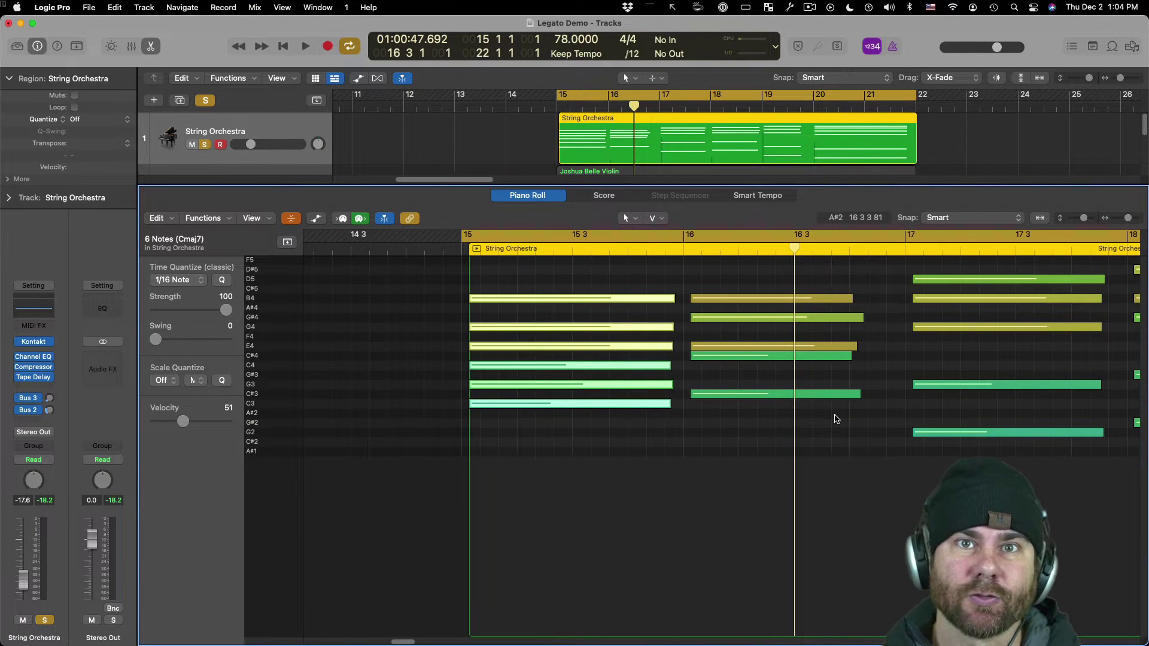
{"action": "scroll", "coordinate": [743, 310], "scroll_direction": "right", "scroll_amount": 3}
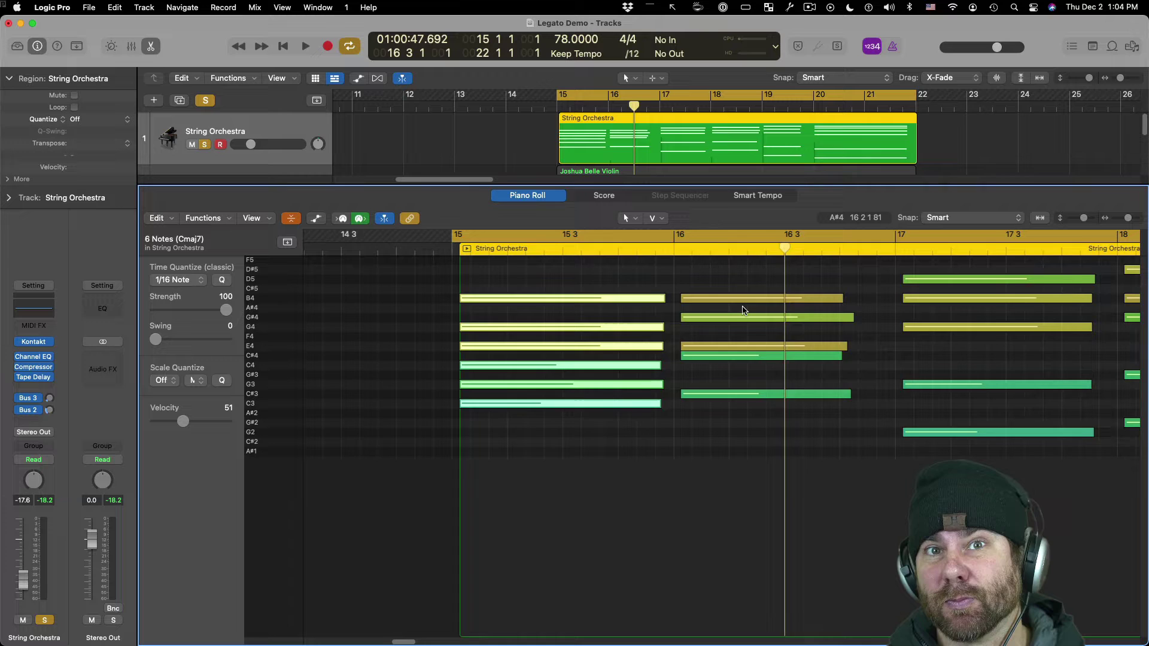
{"action": "scroll", "coordinate": [743, 310], "scroll_direction": "left", "scroll_amount": 1}
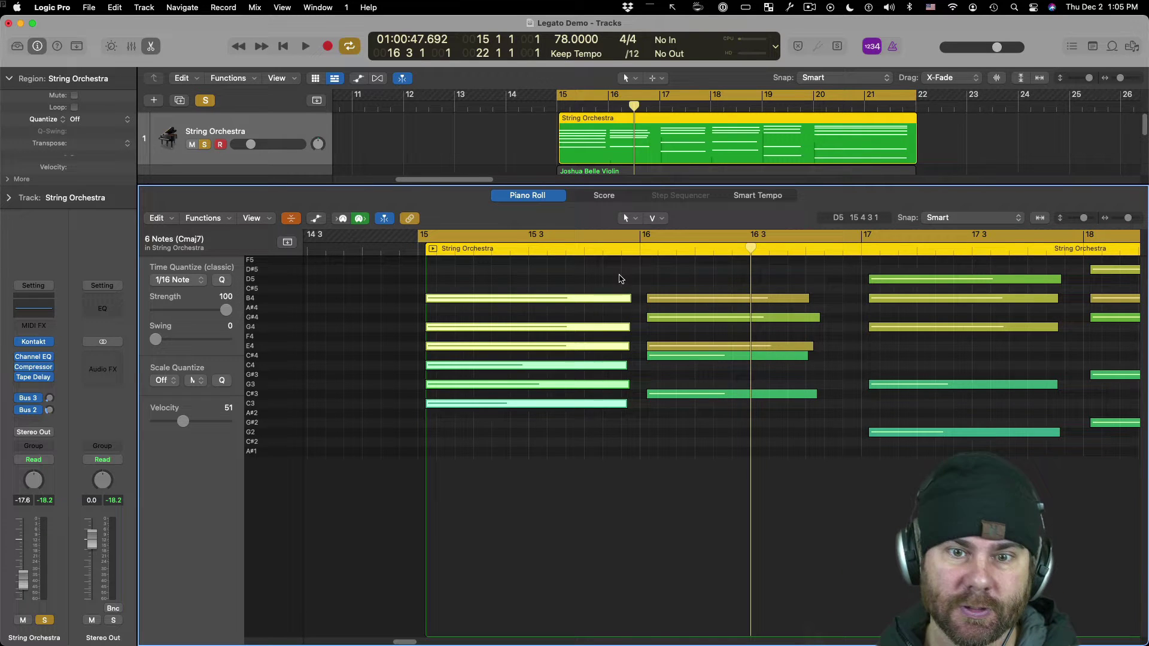
{"action": "left_click", "coordinate": [620, 278]}
{"action": "key", "text": "super"}
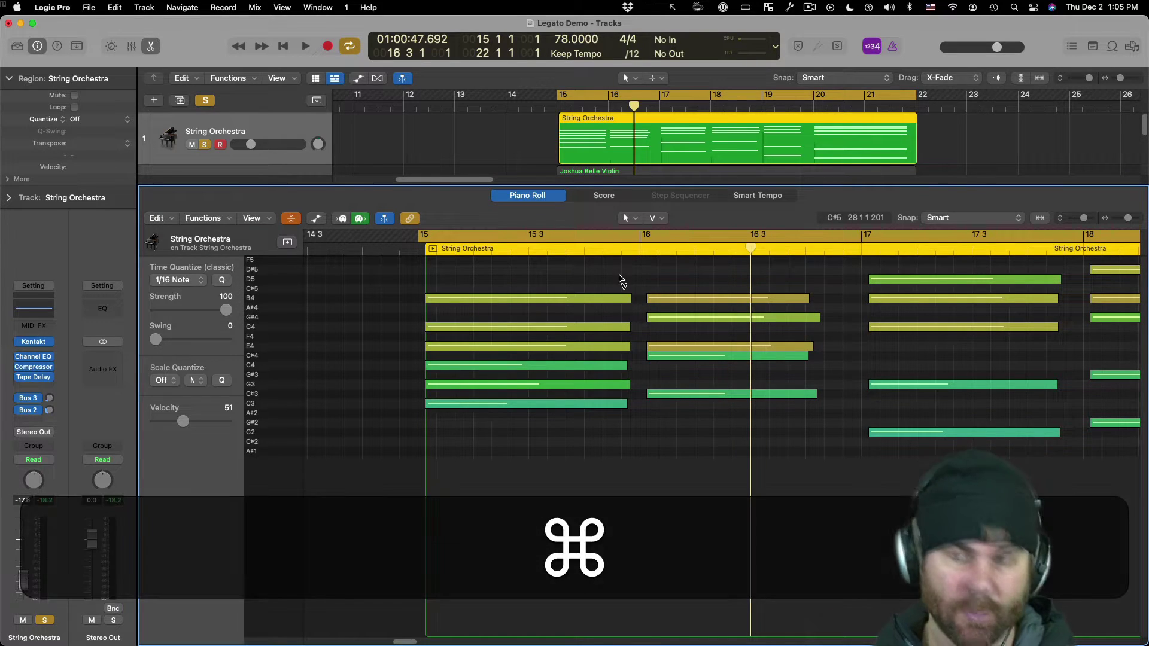
{"action": "key", "text": "super+a"}
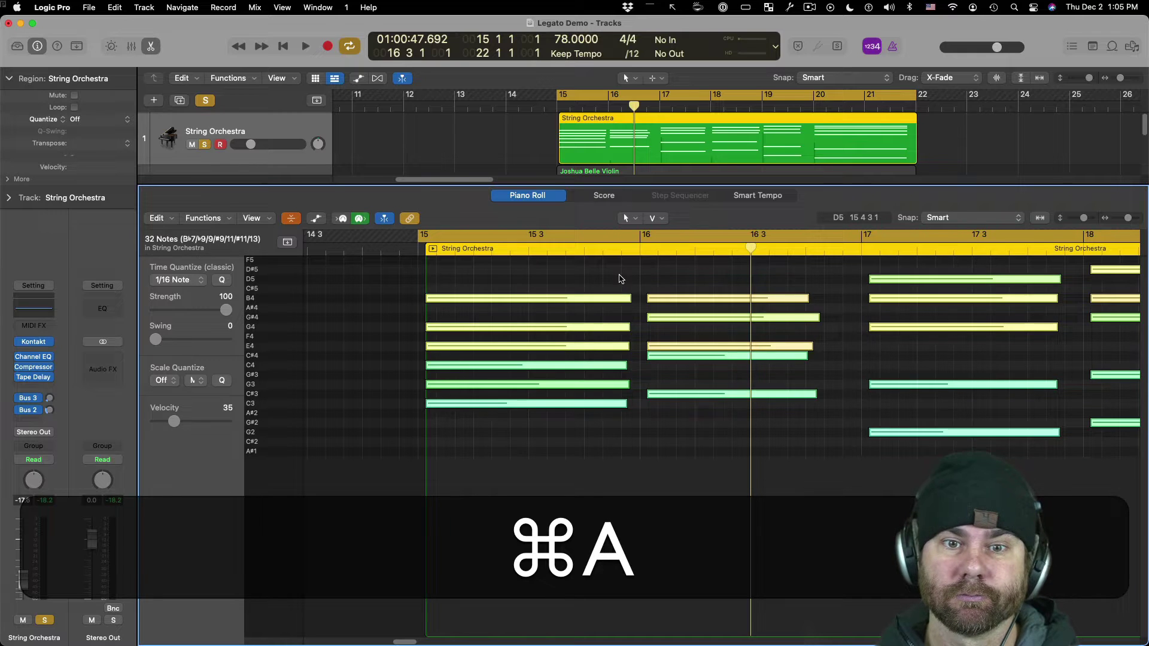
{"action": "left_click_drag", "start_coordinate": [352, 270], "coordinate": [847, 489]}
{"action": "key", "text": "super+a"}
{"action": "scroll", "coordinate": [846, 488], "scroll_direction": "right", "scroll_amount": 2}
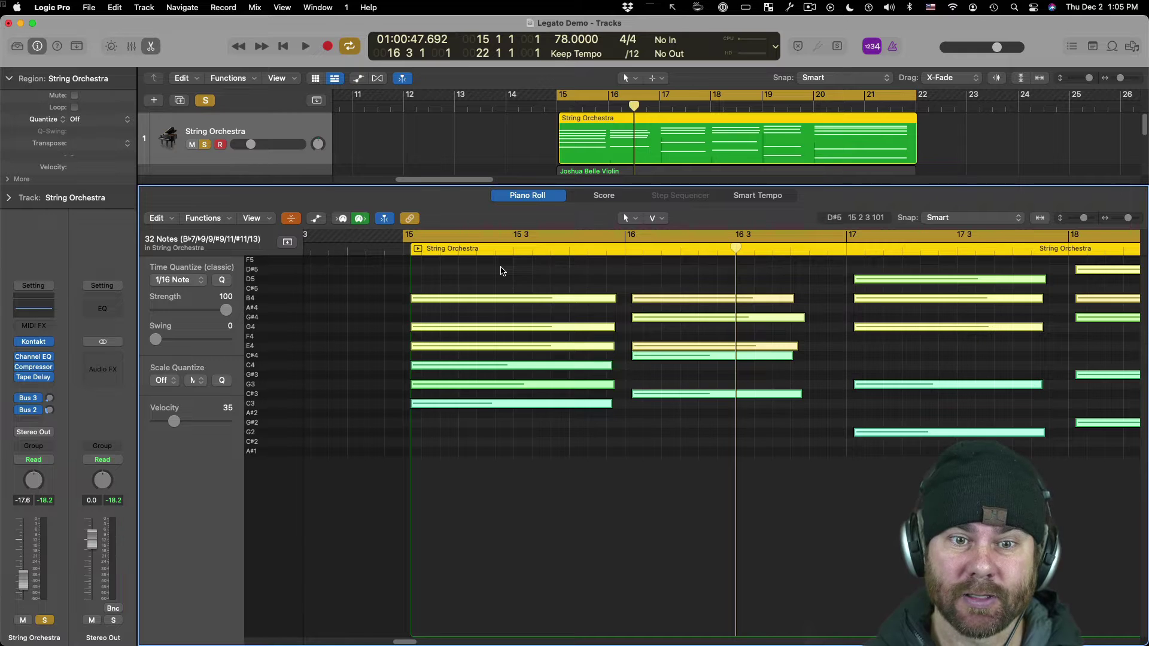
Apply Trim Note End to Following Notes (Force Legato) to the selected chords from the context menu
{"action": "right_click", "coordinate": [502, 271]}
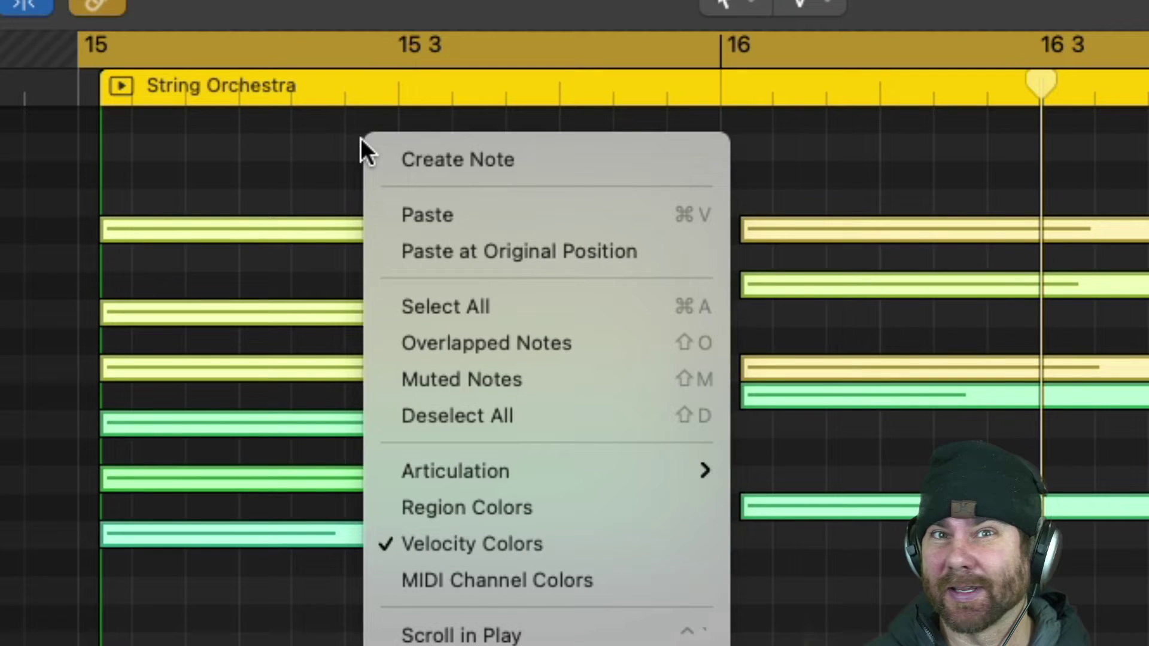
{"action": "left_click", "coordinate": [360, 138]}
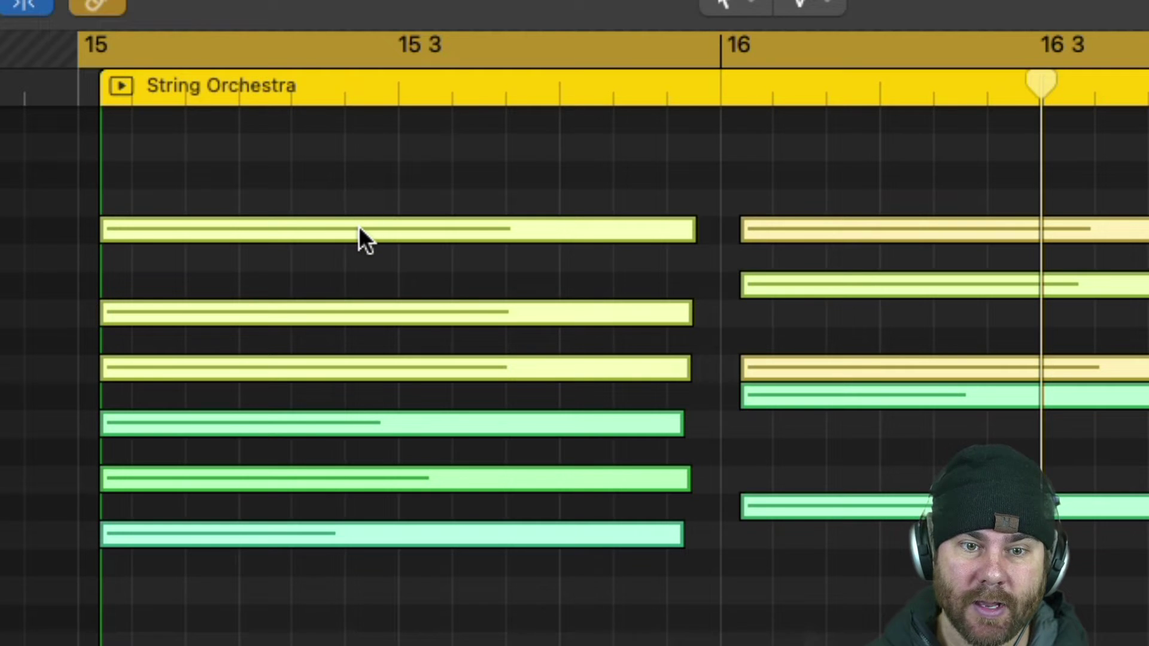
{"action": "mouse_move", "coordinate": [358, 225]}
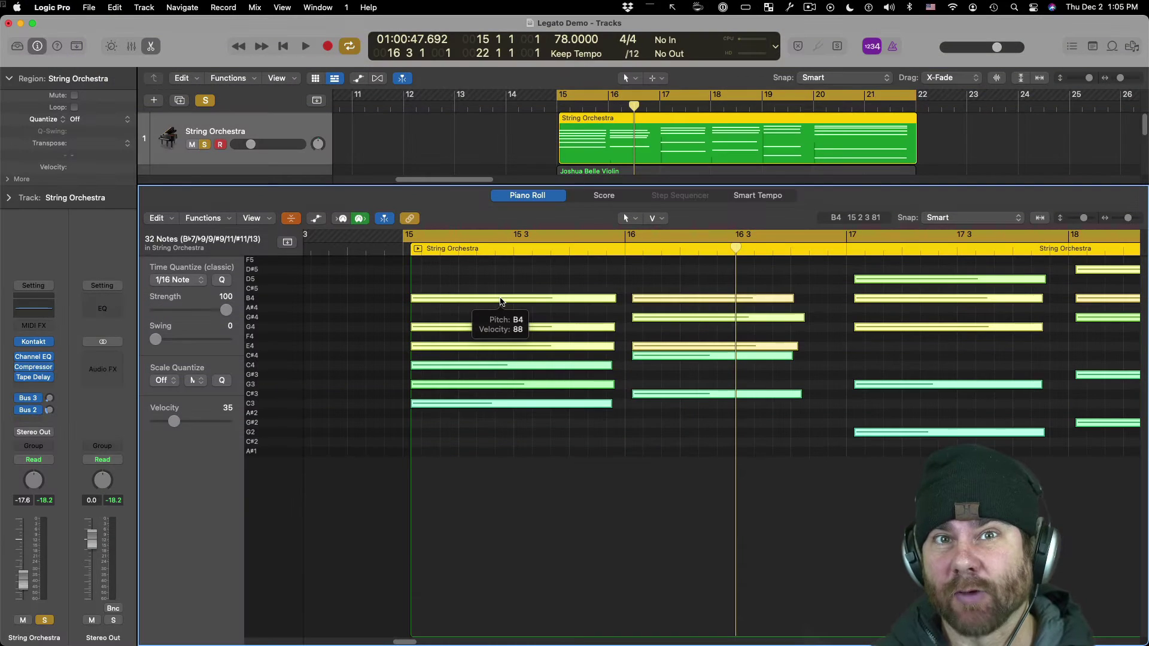
{"action": "right_click", "coordinate": [501, 301]}
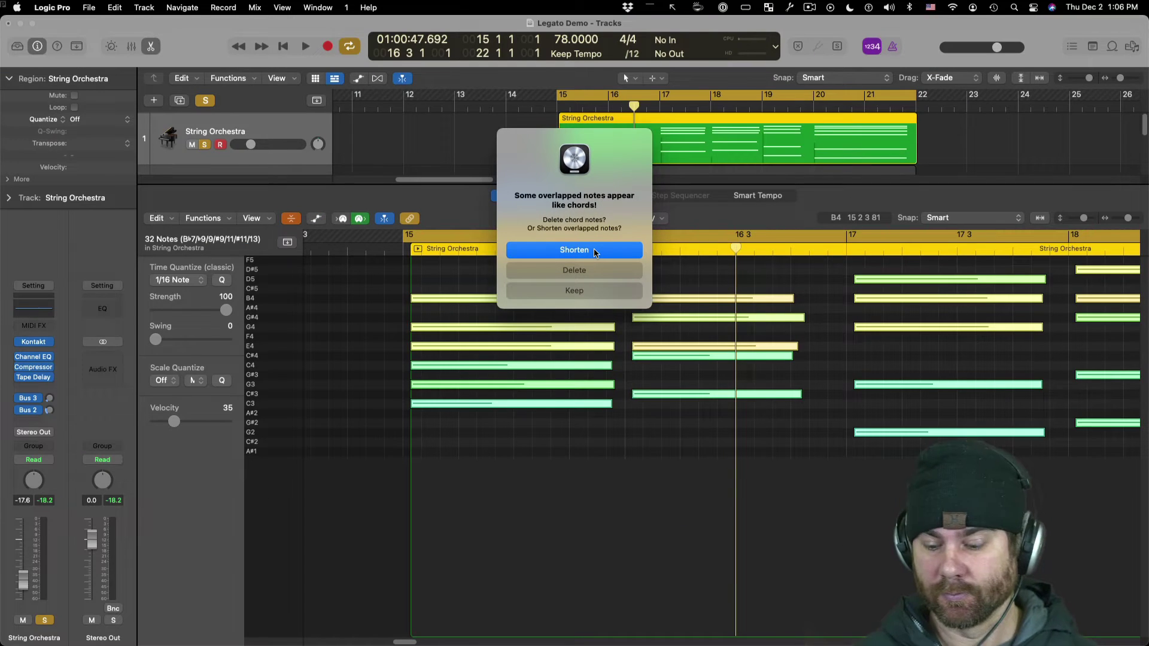
Choose Shorten to join the chords legato, play them back, and zoom out to the whole region
{"action": "left_click", "coordinate": [595, 252]}
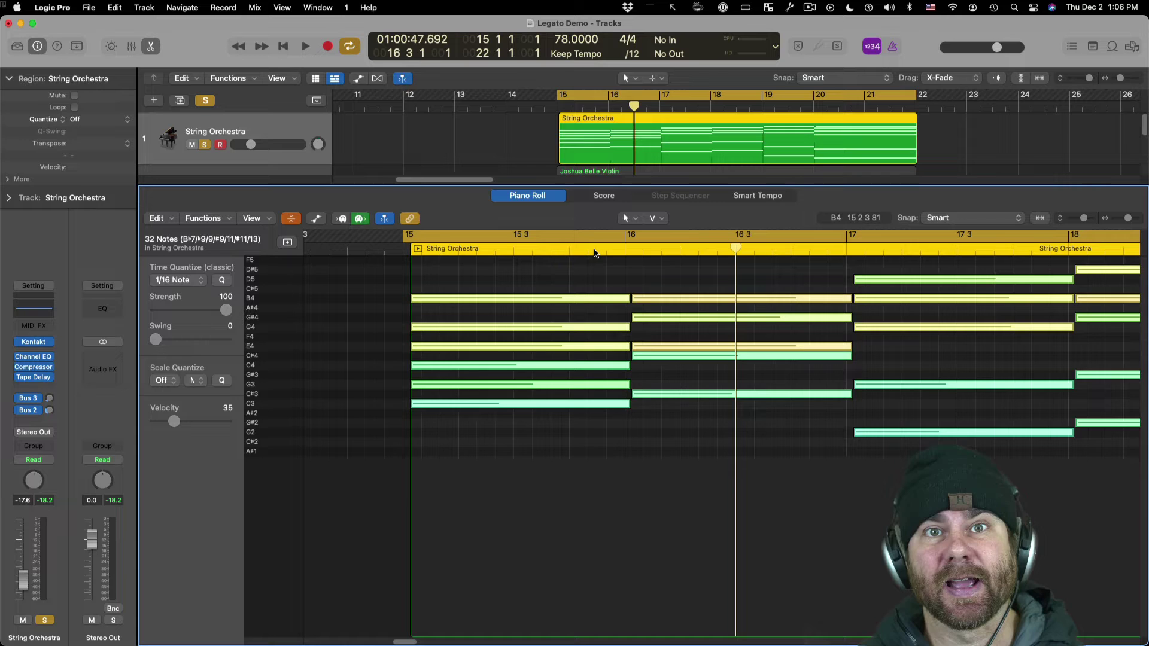
{"action": "key", "text": "space"}
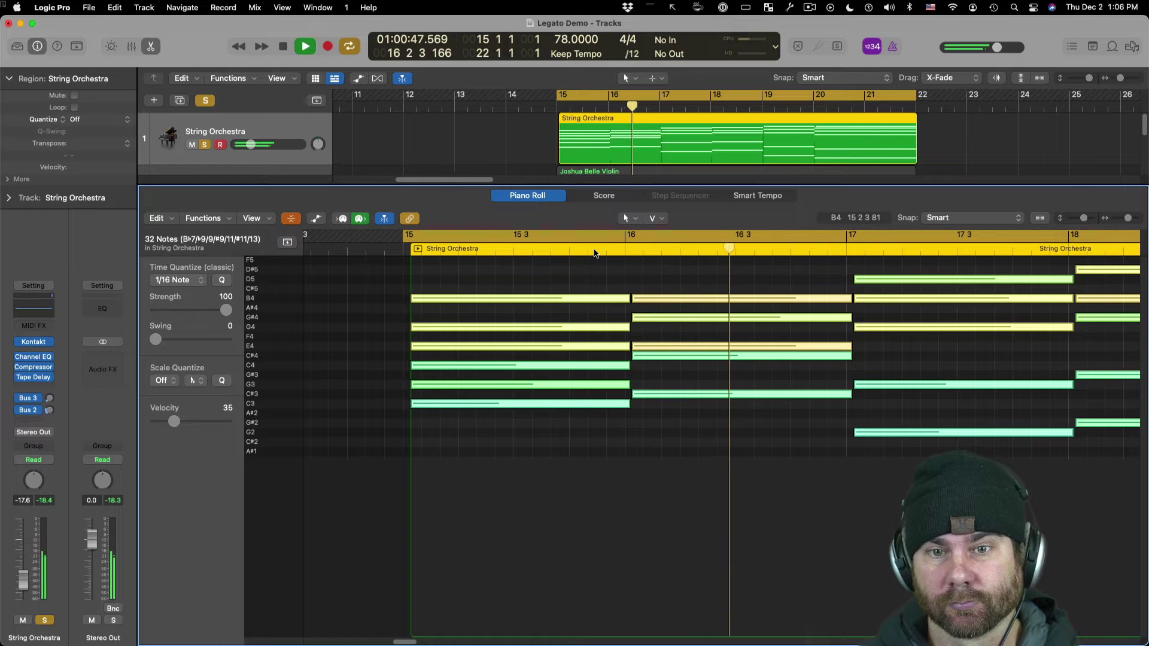
{"action": "key", "text": "super+Left"}
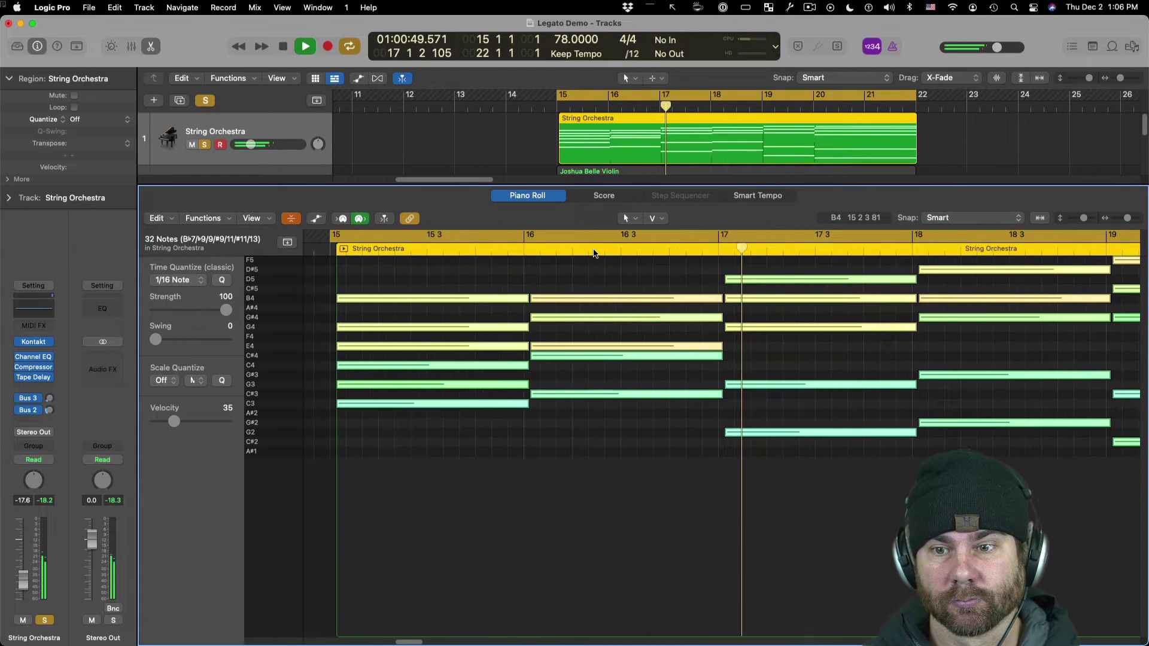
{"action": "key", "text": "super+Left"}
{"action": "key", "text": "super+Left"}
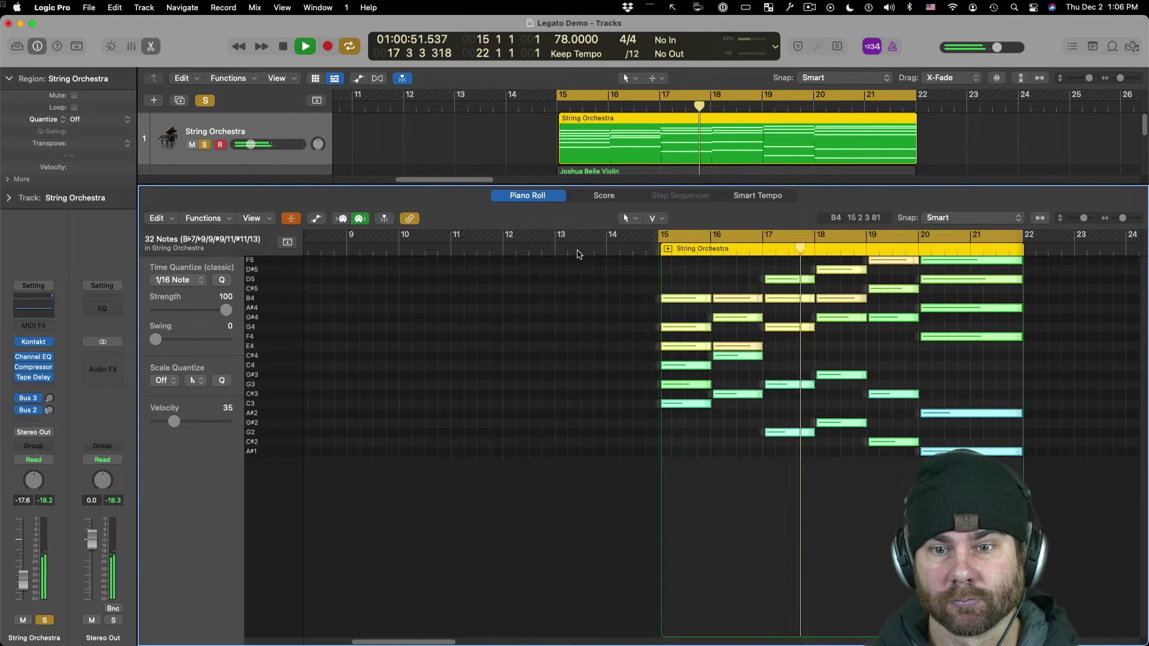
{"action": "scroll", "coordinate": [578, 254], "scroll_direction": "right", "scroll_amount": 5}
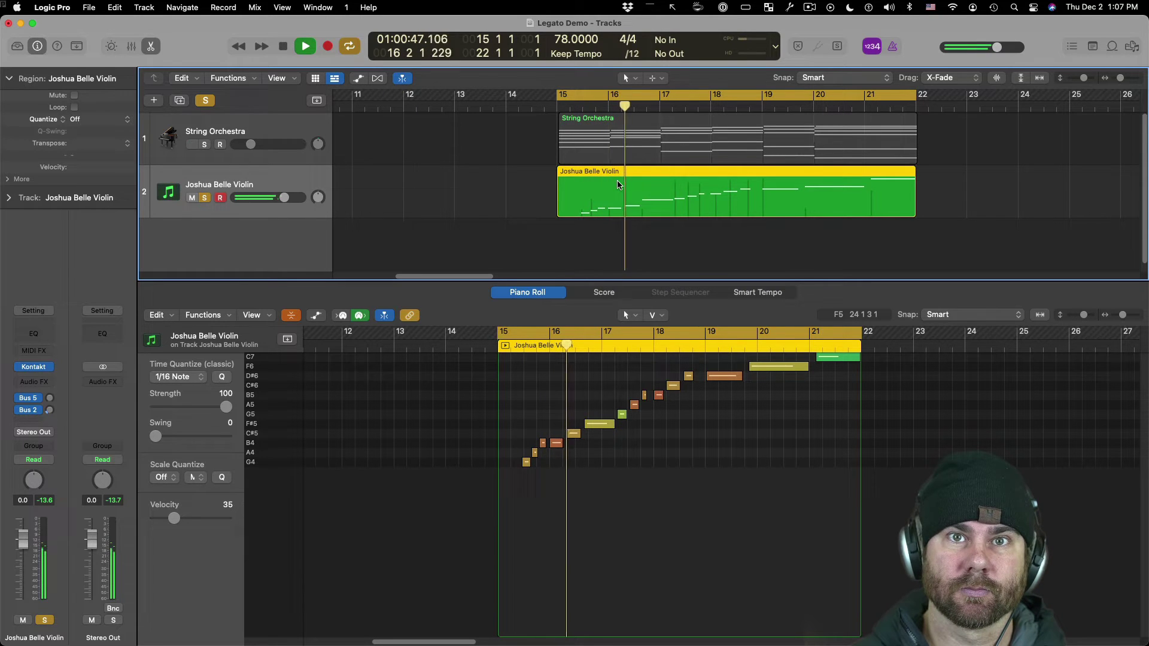
{"action": "key", "text": "space"}
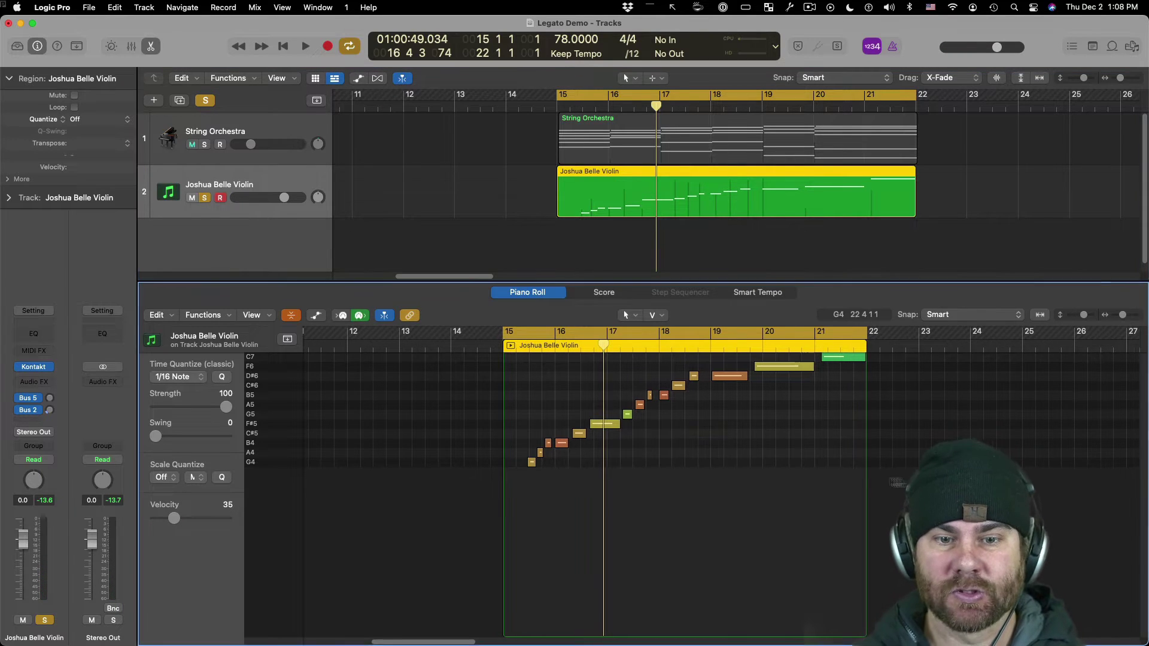
{"action": "left_click_drag", "start_coordinate": [904, 479], "coordinate": [478, 348]}
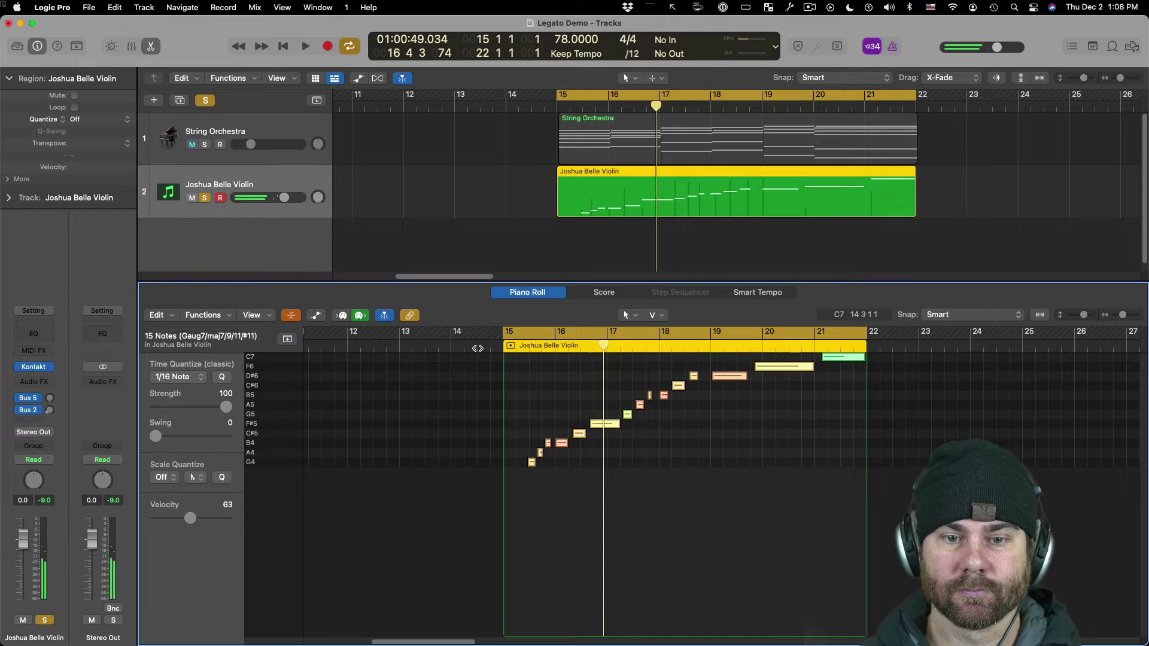
{"action": "right_click", "coordinate": [604, 424]}
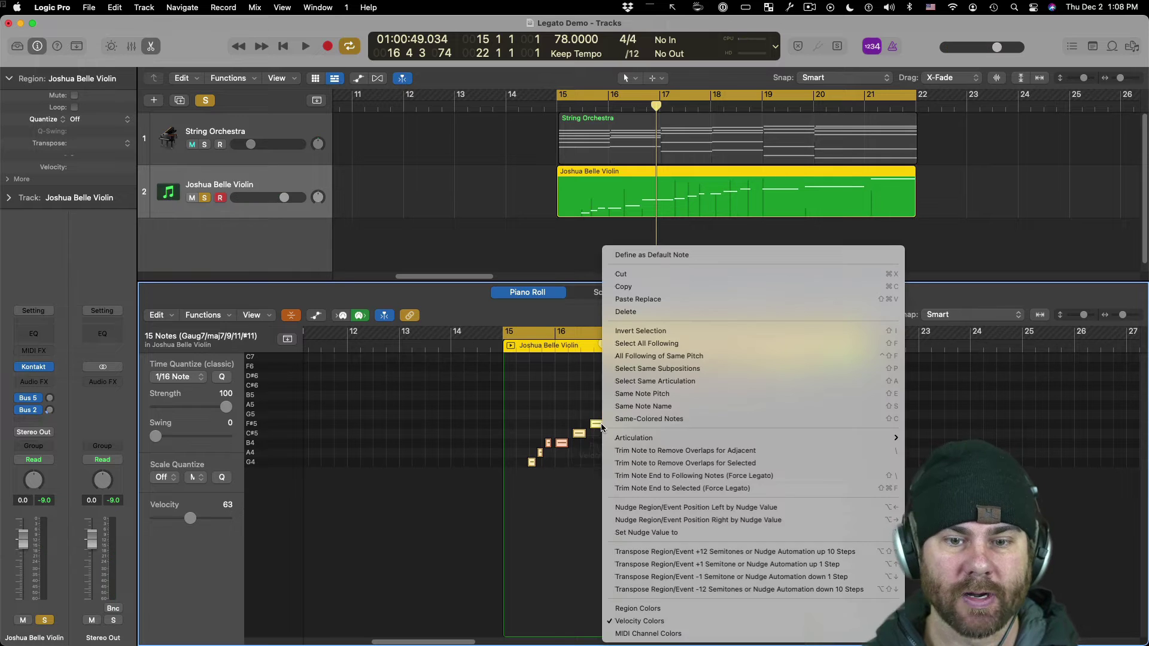
{"action": "left_click", "coordinate": [663, 479]}
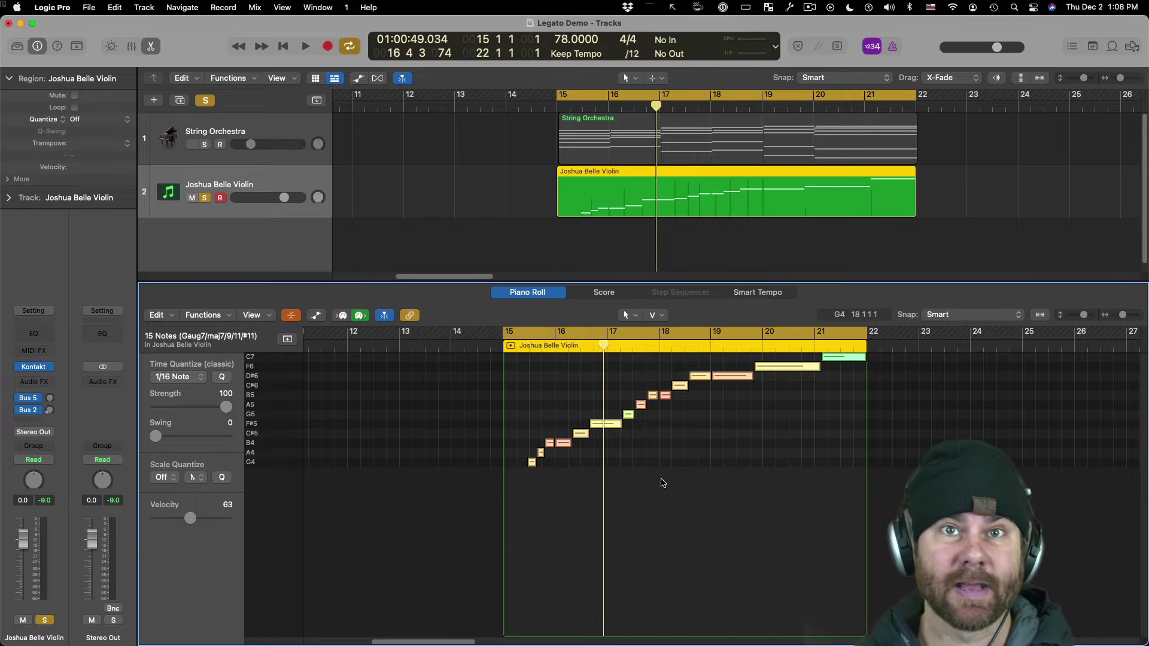
{"action": "key", "text": "space"}
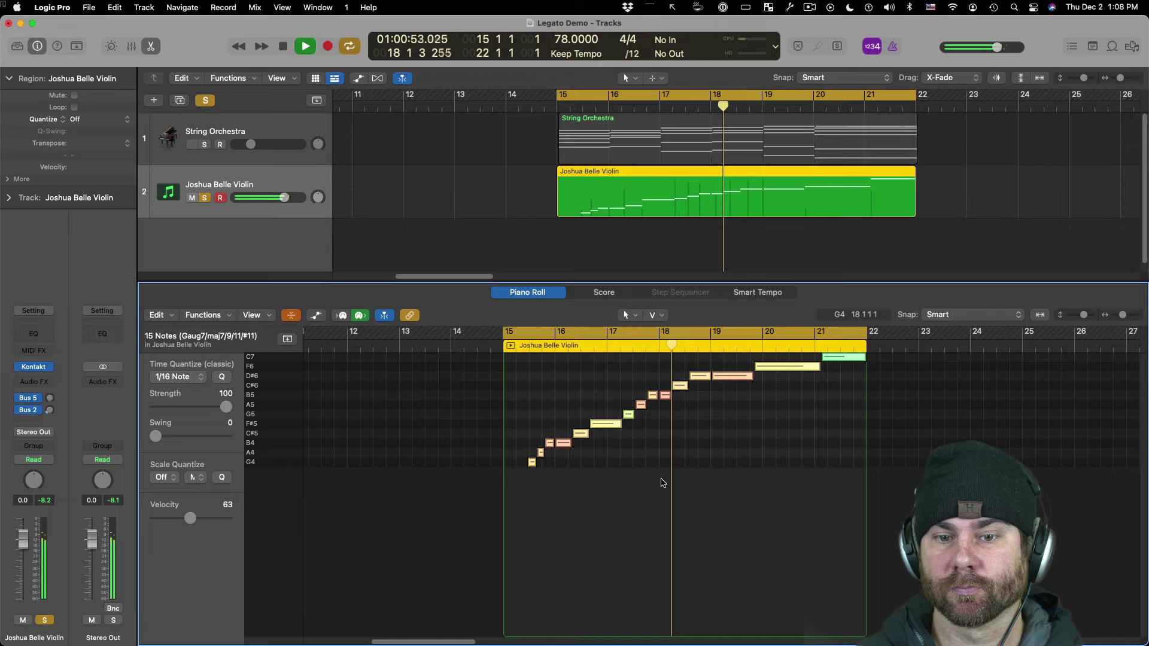
{"action": "key", "text": "space"}
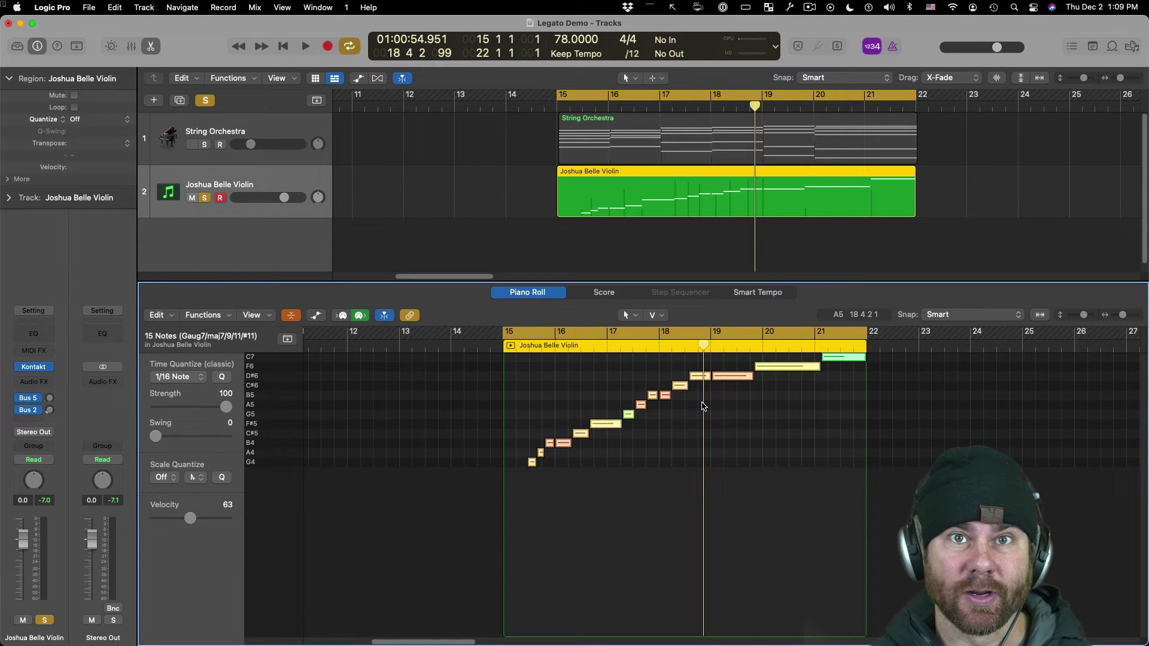
Fit the violin region with Z and stretch the first G4 note's end just past the next note
{"action": "key", "text": "z"}
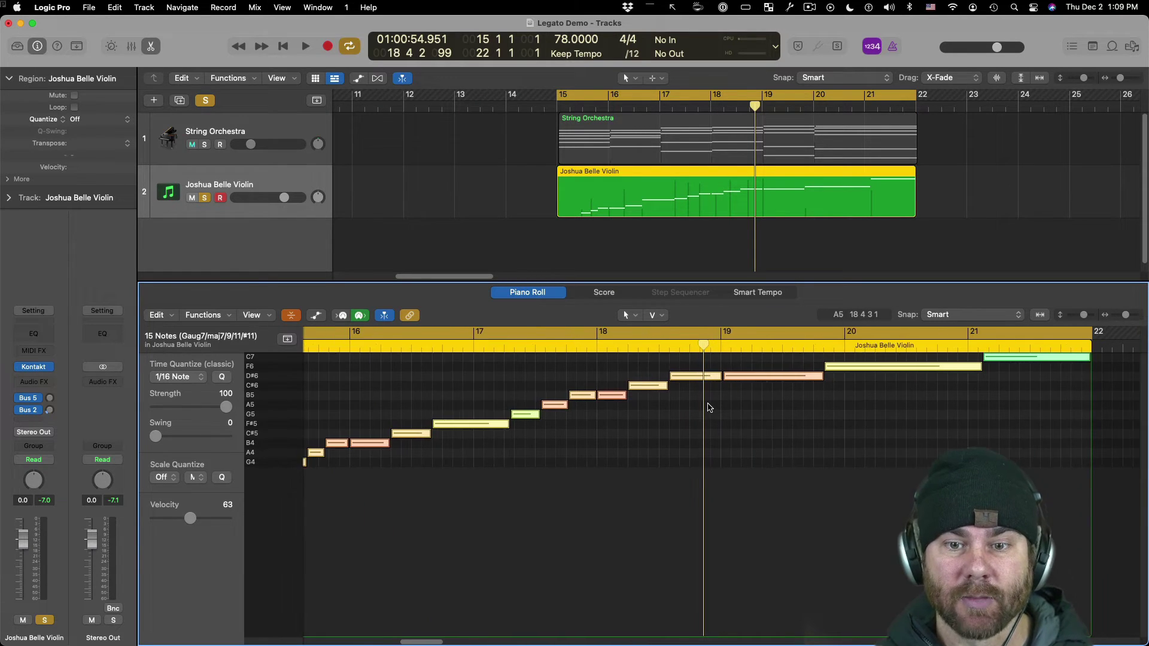
{"action": "scroll", "coordinate": [557, 446], "scroll_direction": "left", "scroll_amount": 5}
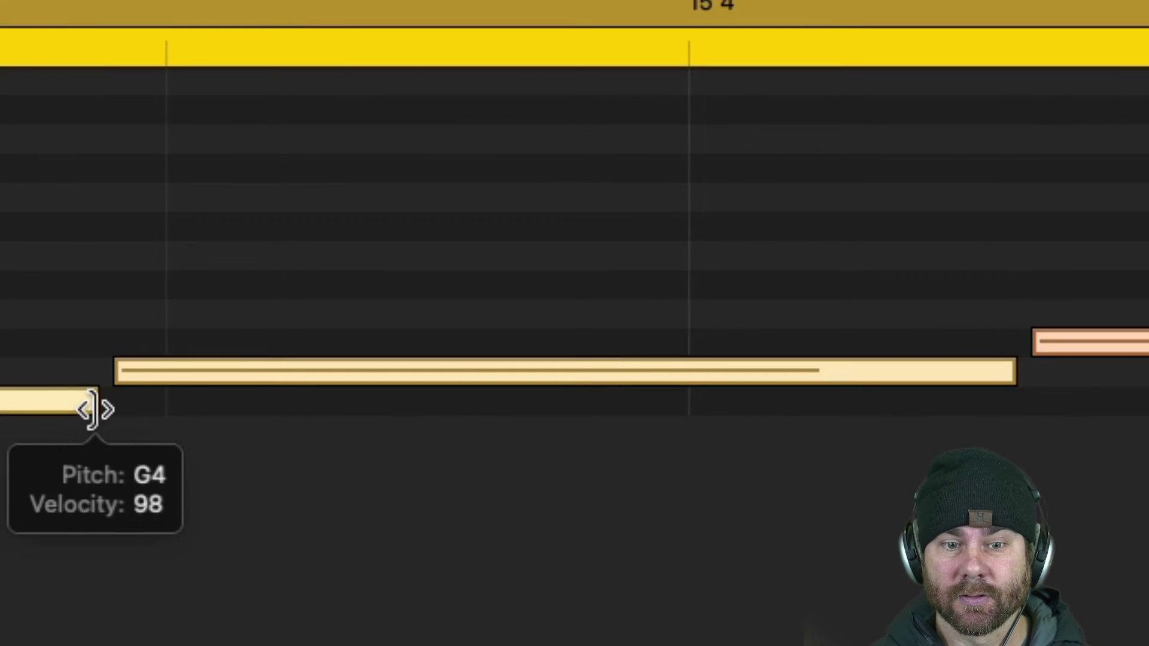
{"action": "left_click_drag", "start_coordinate": [464, 465], "coordinate": [470, 464]}
{"action": "left_click_drag", "start_coordinate": [105, 408], "coordinate": [140, 412]}
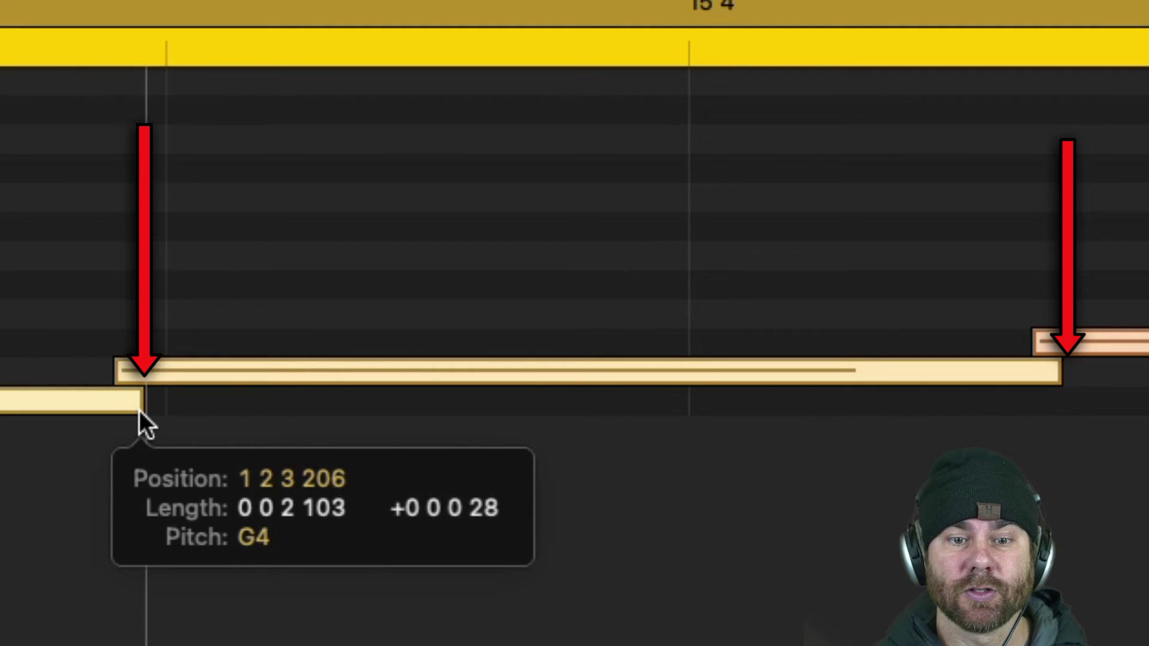
{"action": "left_click_drag", "start_coordinate": [139, 411], "coordinate": [141, 412]}
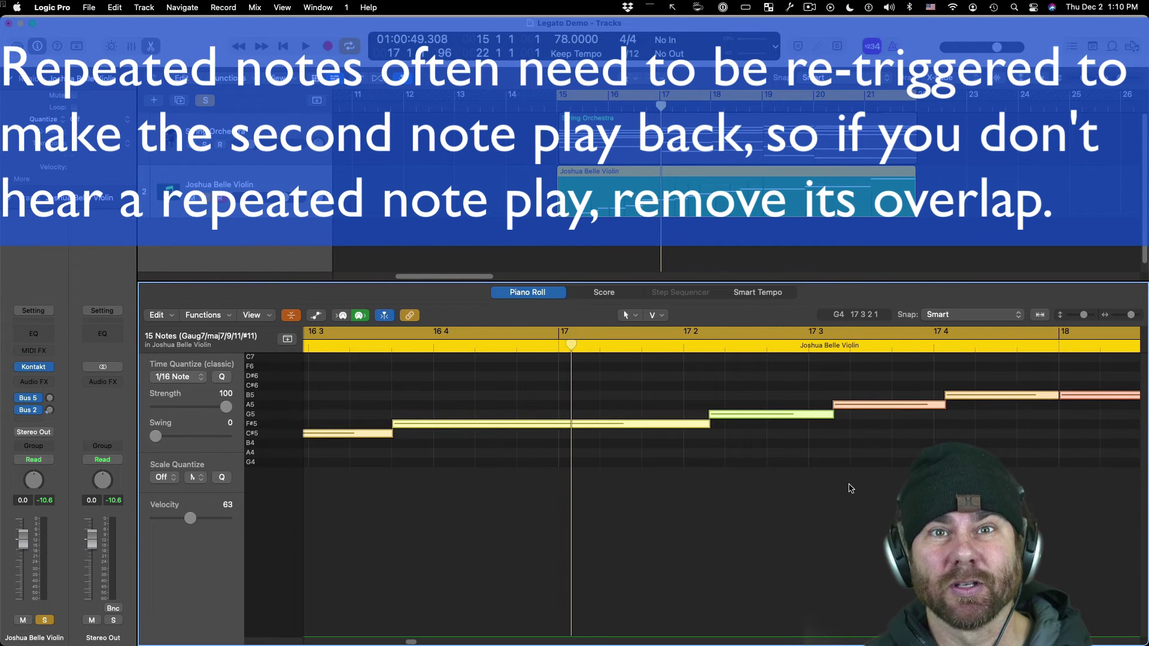
Select both repeated B4 notes and Force Legato them with Shift+\ so each ends at the next
{"action": "scroll", "coordinate": [846, 482], "scroll_direction": "left", "scroll_amount": 8}
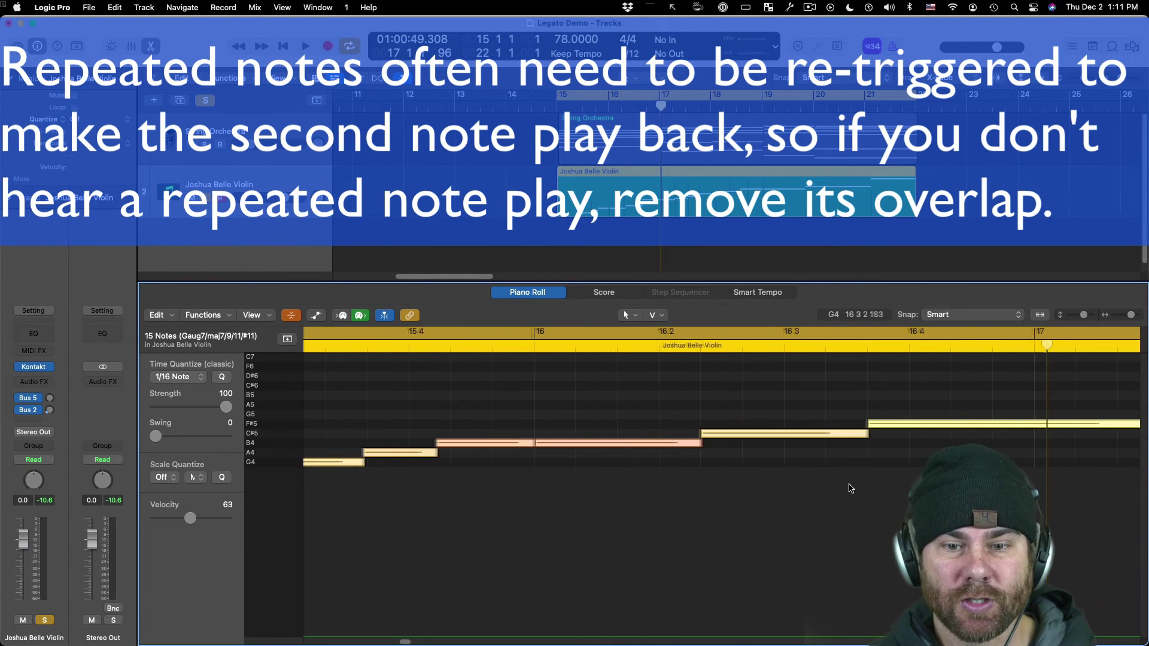
{"action": "left_click", "coordinate": [536, 486]}
{"action": "left_click", "coordinate": [517, 444]}
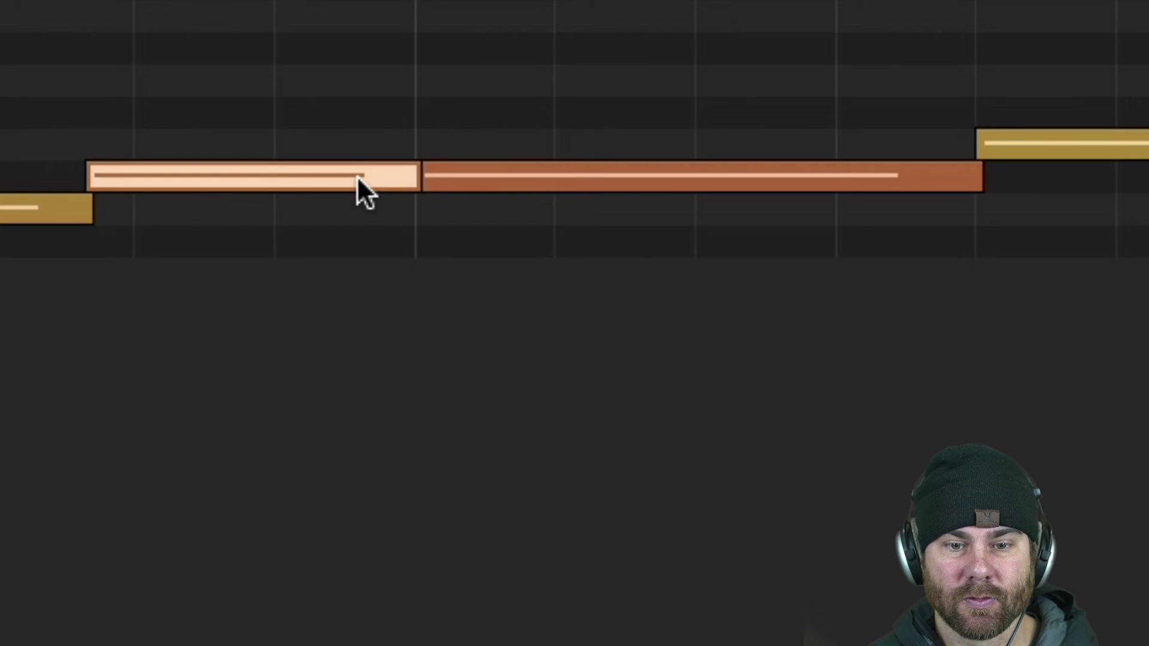
{"action": "left_click_drag", "start_coordinate": [351, 113], "coordinate": [443, 259]}
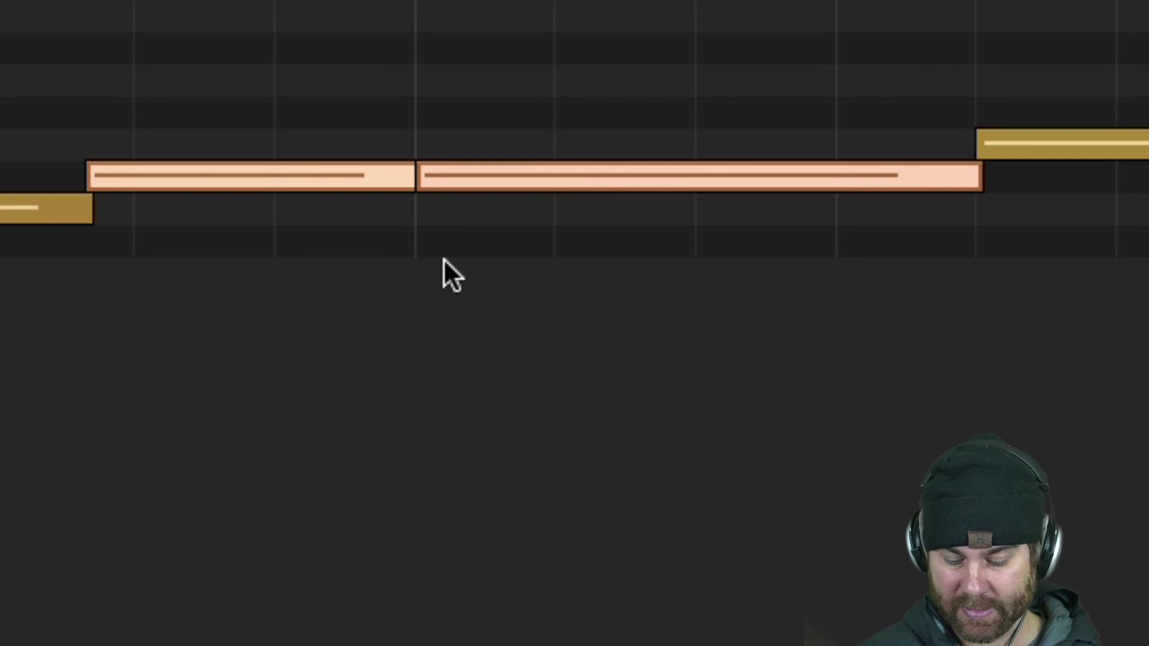
{"action": "key", "text": "shift+backslash"}
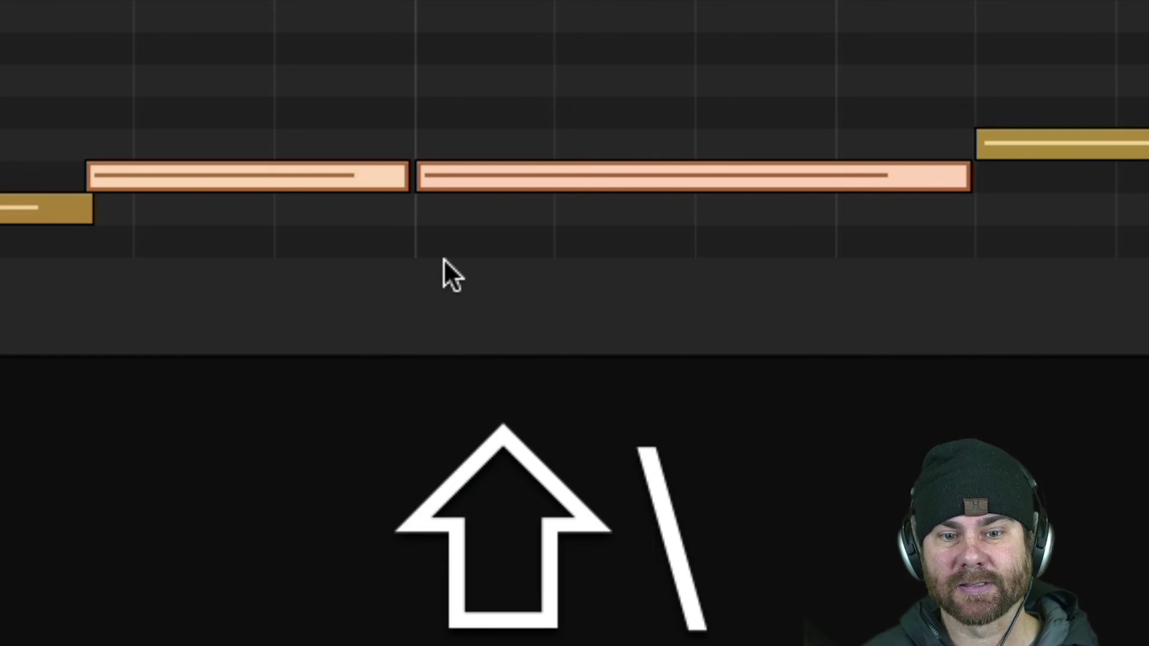
Play back, then apply Force Legato to the other repeated note pair
{"action": "key", "text": "space"}
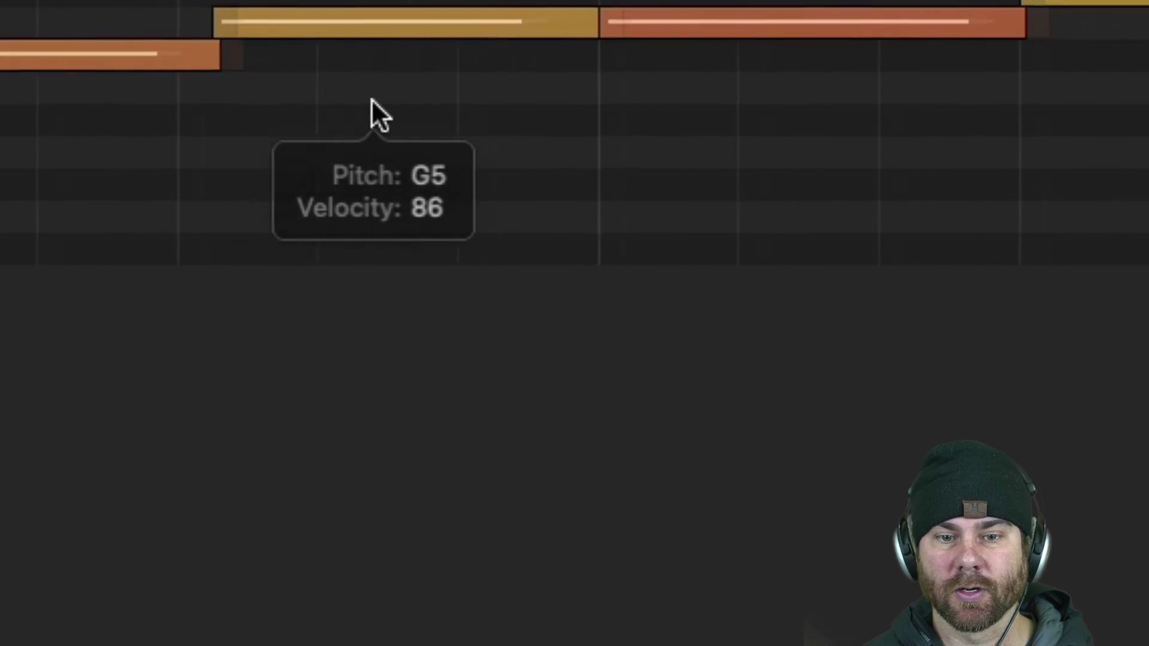
{"action": "left_click_drag", "start_coordinate": [333, 2], "coordinate": [478, 156]}
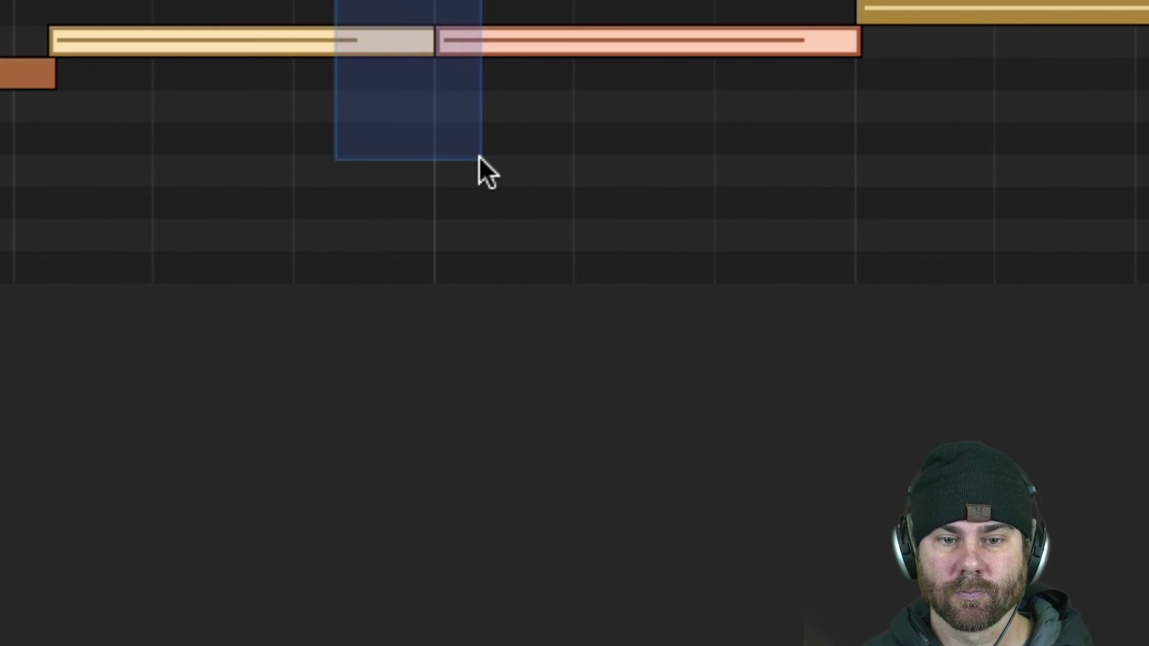
{"action": "key", "text": "shift+backslash"}
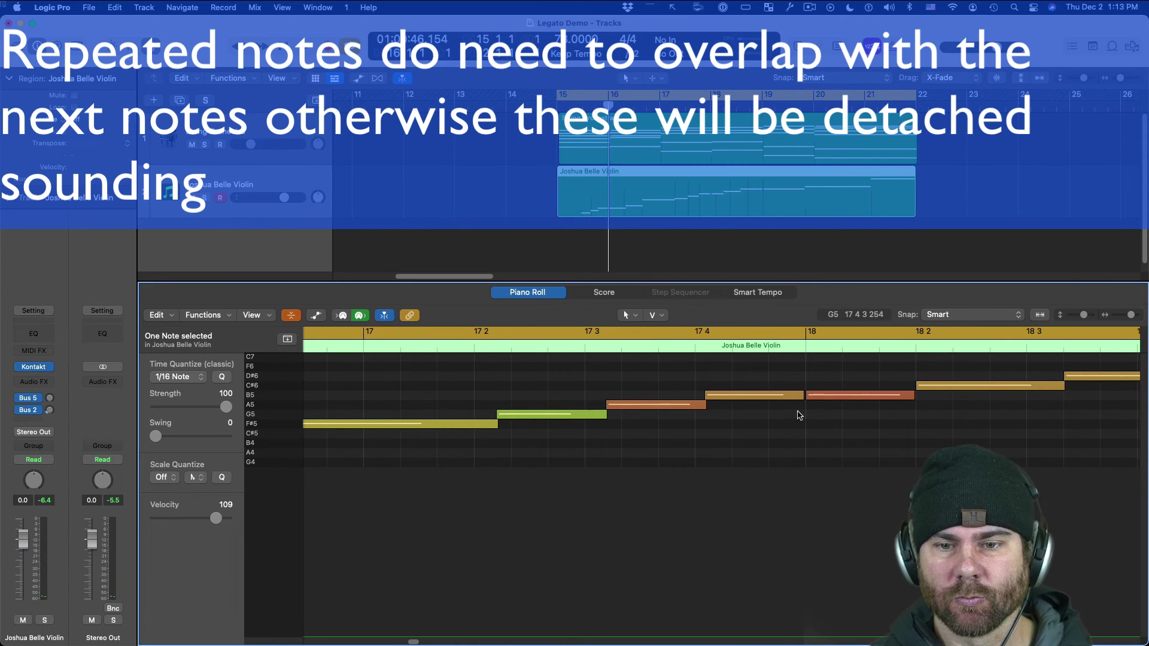
Drag the ends of the bar-18 B5 note and bar-19 D#6 note past the next notes' starts
{"action": "scroll", "coordinate": [841, 410], "scroll_direction": "right", "scroll_amount": 3}
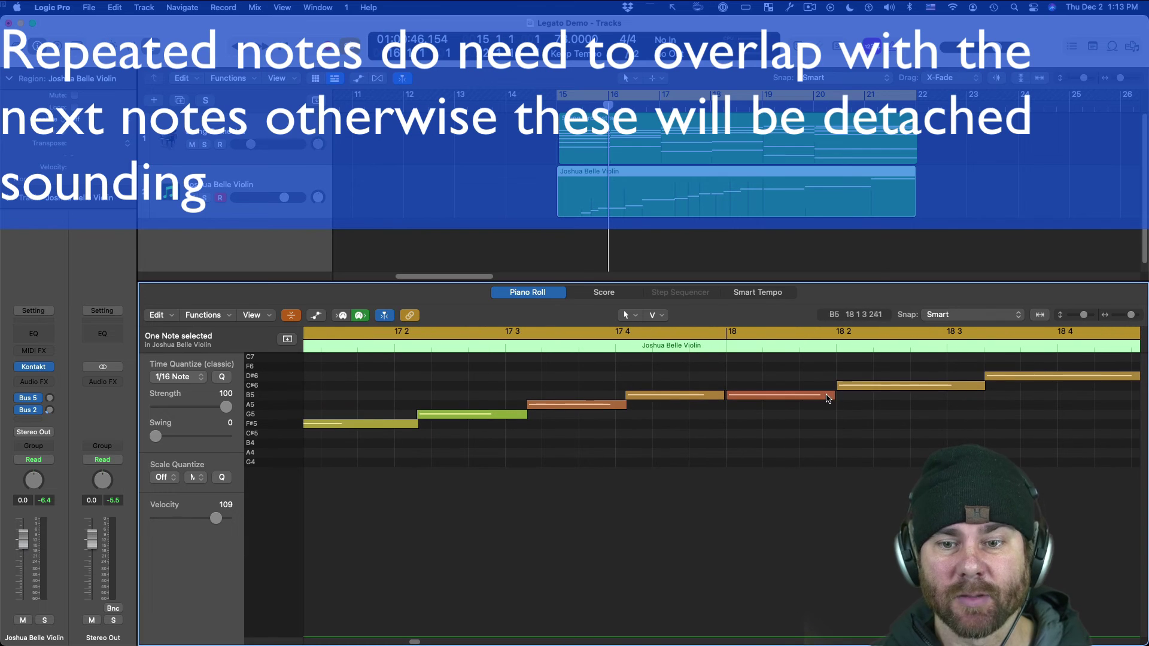
{"action": "left_click_drag", "start_coordinate": [835, 396], "coordinate": [840, 399]}
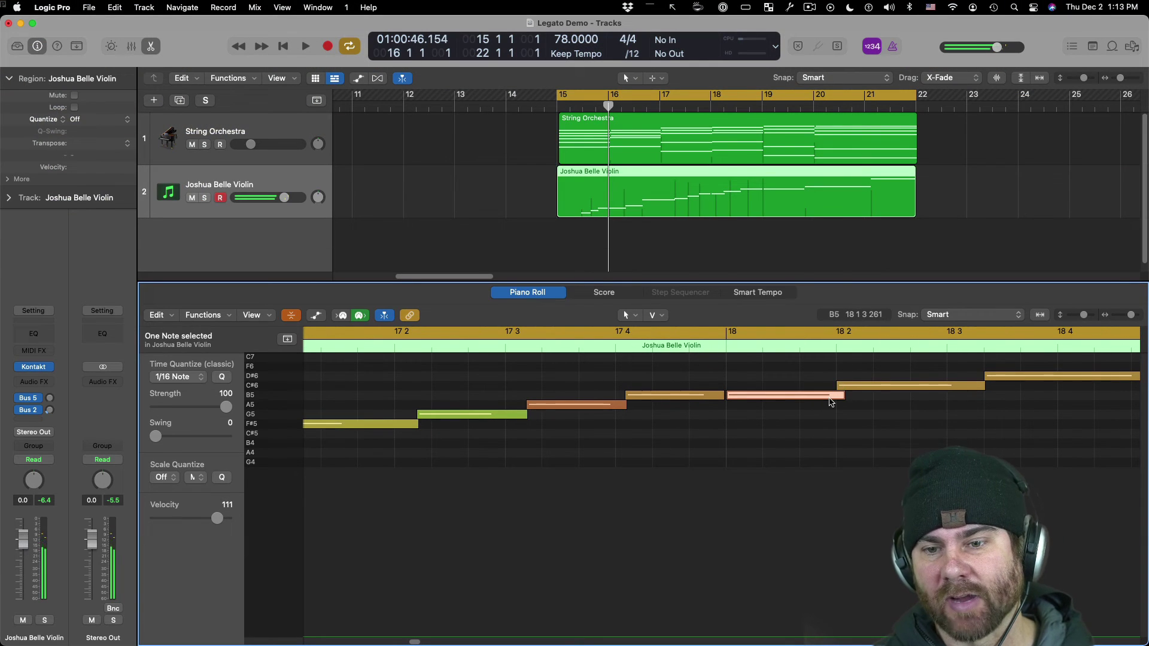
{"action": "scroll", "coordinate": [832, 401], "scroll_direction": "right", "scroll_amount": 10}
{"action": "scroll", "coordinate": [832, 402], "scroll_direction": "right", "scroll_amount": 5}
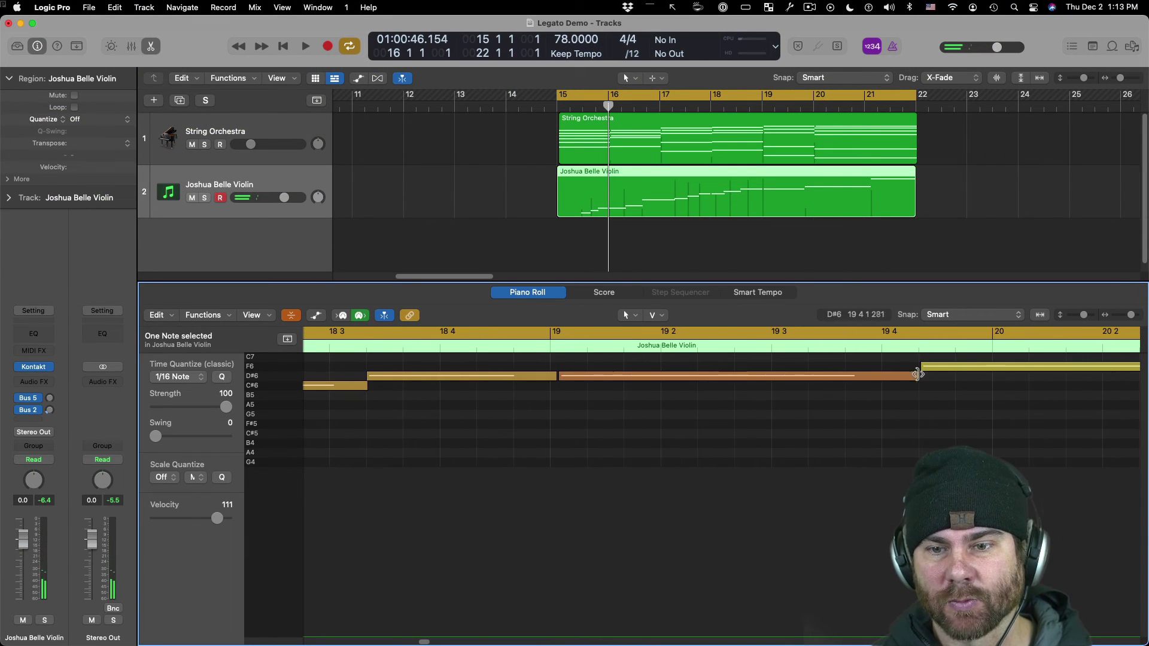
{"action": "left_click_drag", "start_coordinate": [917, 374], "coordinate": [926, 375]}
{"action": "scroll", "coordinate": [690, 451], "scroll_direction": "down", "scroll_amount": 10}
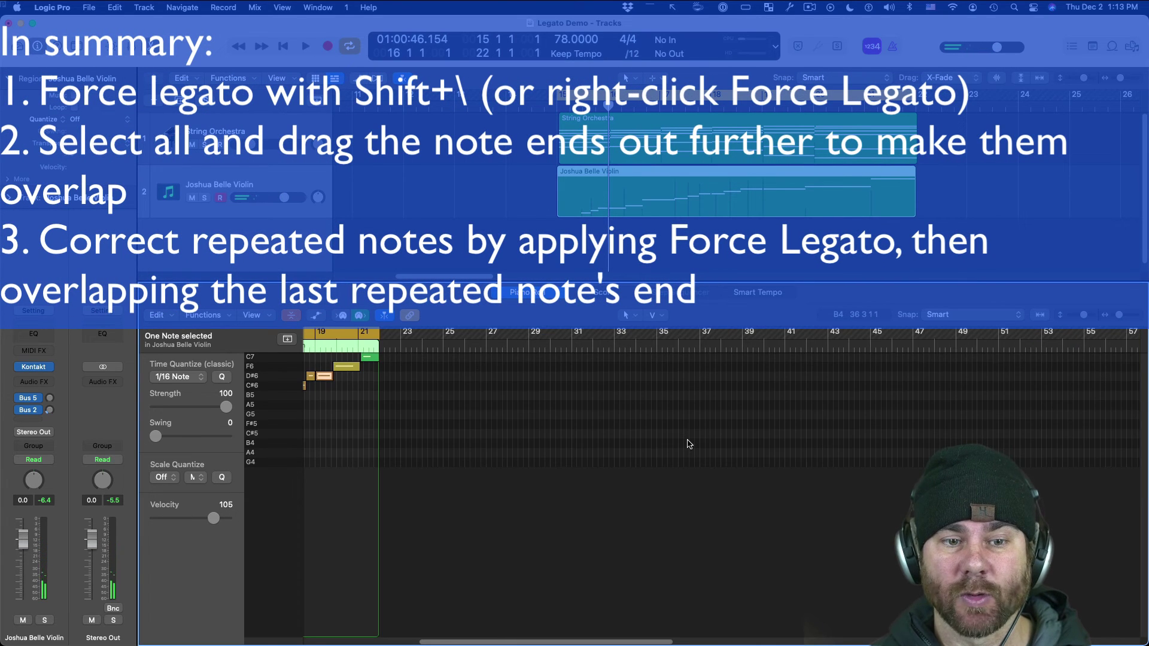
{"action": "scroll", "coordinate": [690, 444], "scroll_direction": "left", "scroll_amount": 5}
{"action": "scroll", "coordinate": [690, 444], "scroll_direction": "left", "scroll_amount": 2}
{"action": "key", "text": "space"}
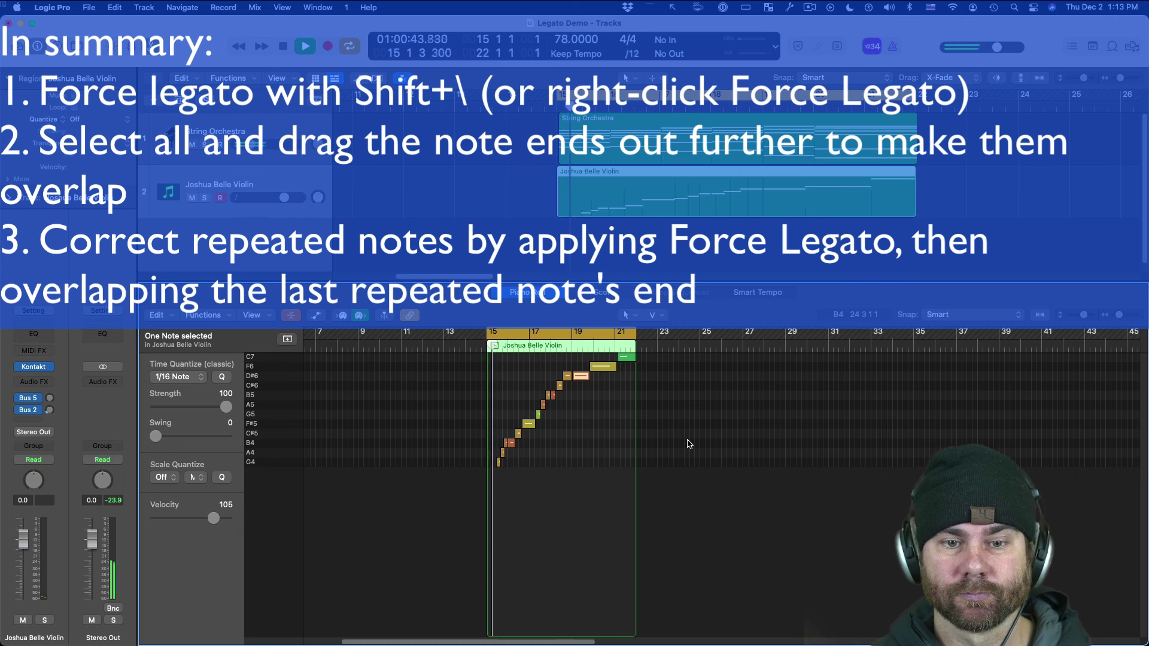
{"action": "scroll", "coordinate": [689, 444], "scroll_direction": "up", "scroll_amount": 10}
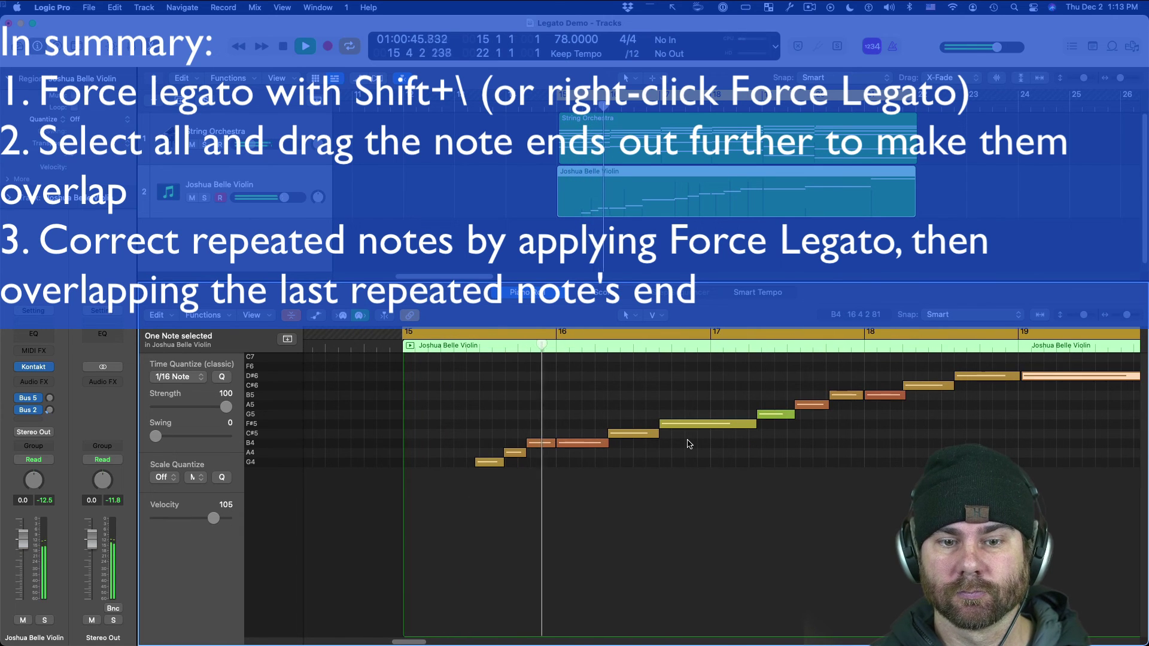